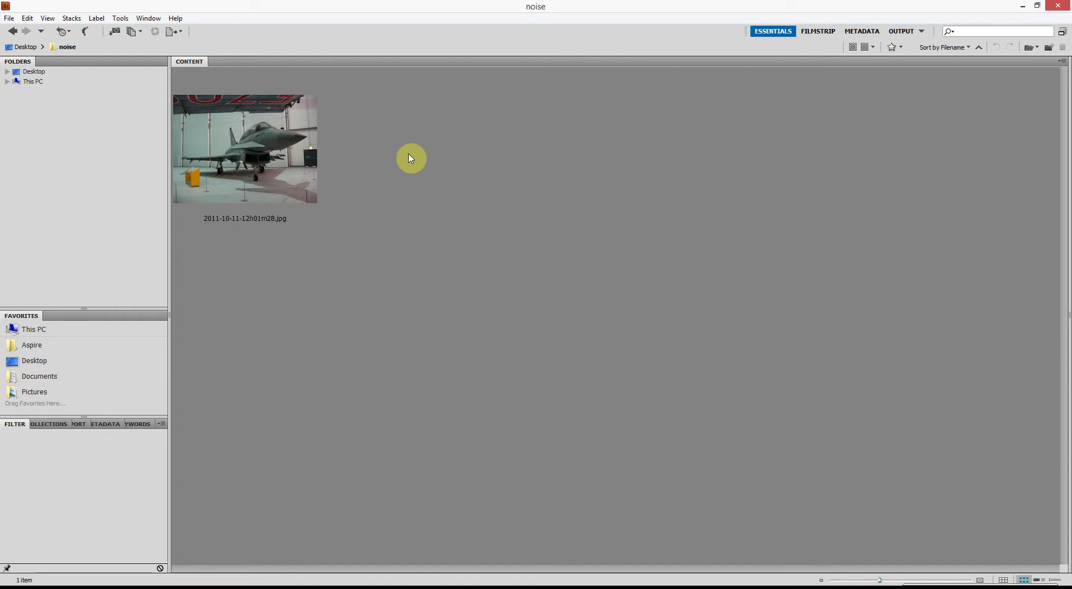
Step: Open the hangar jet photo from the noise folder in Camera Raw via its context menu
left_click(276, 176)
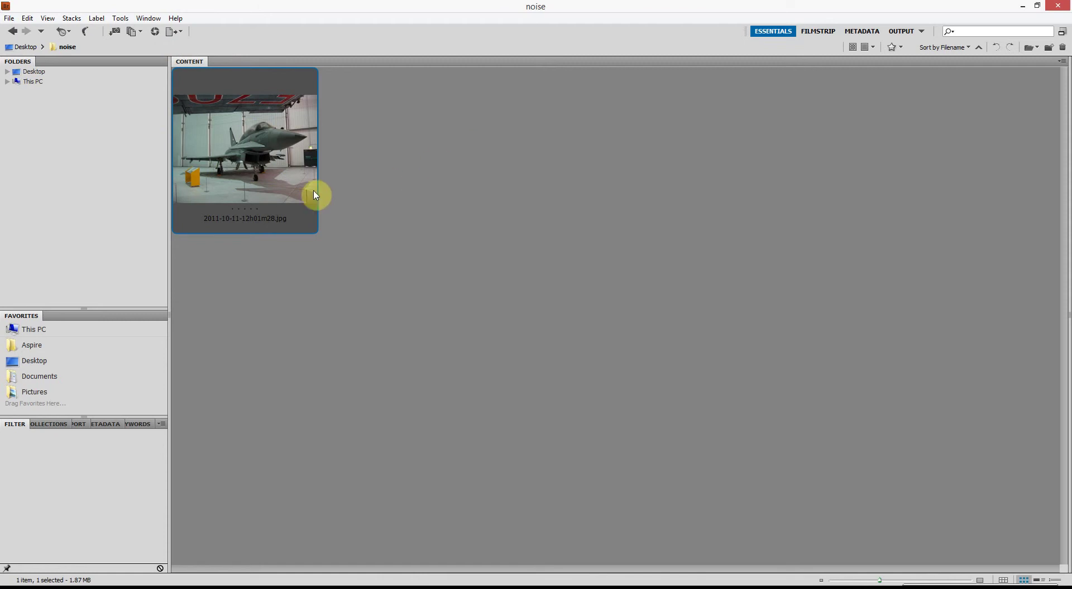
right_click(276, 178)
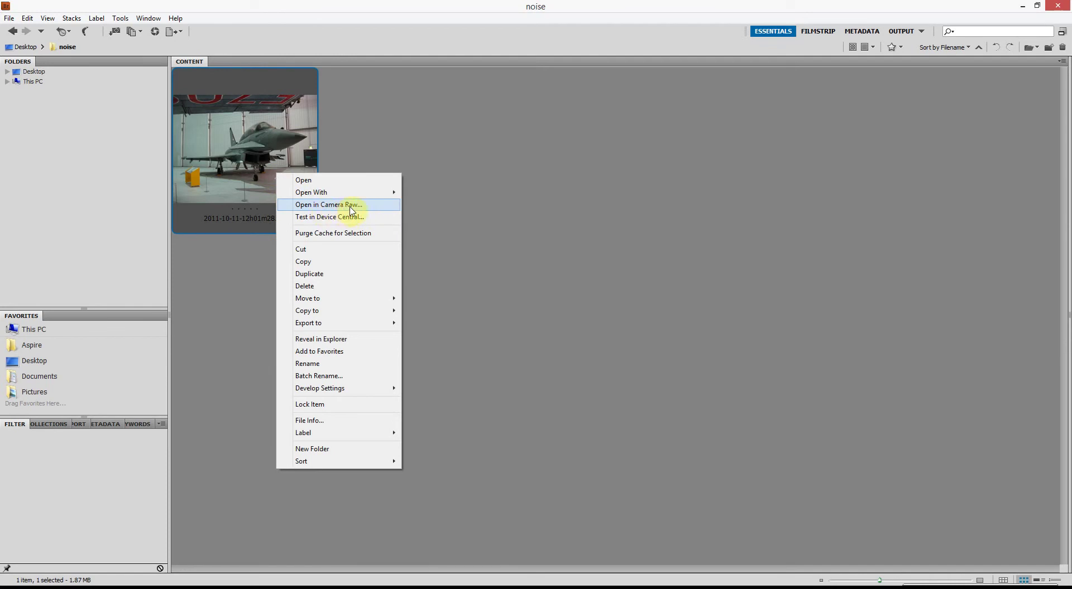
left_click(375, 205)
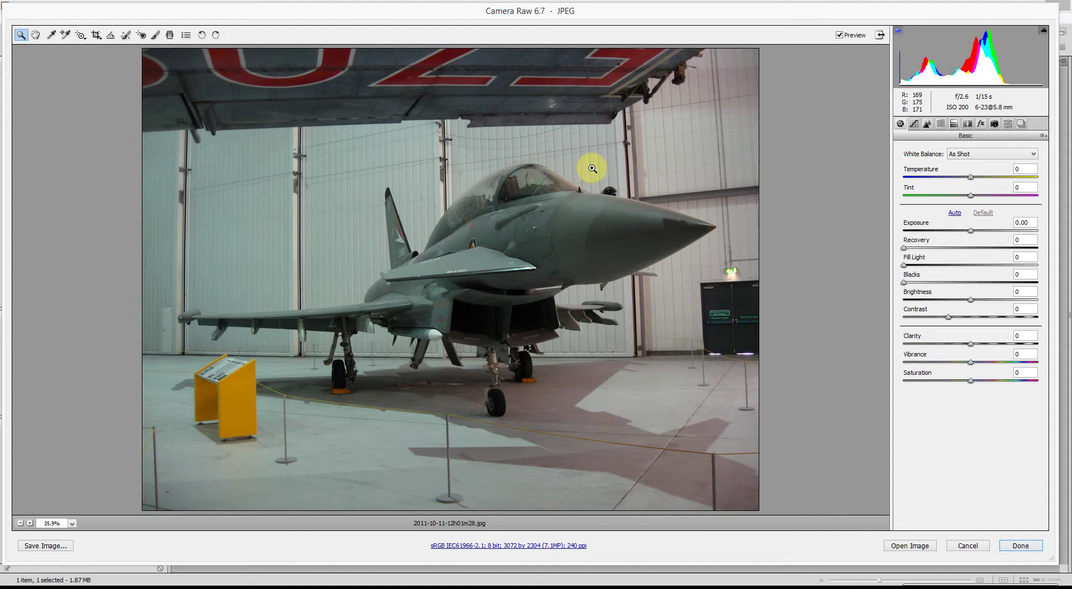
left_click(598, 216)
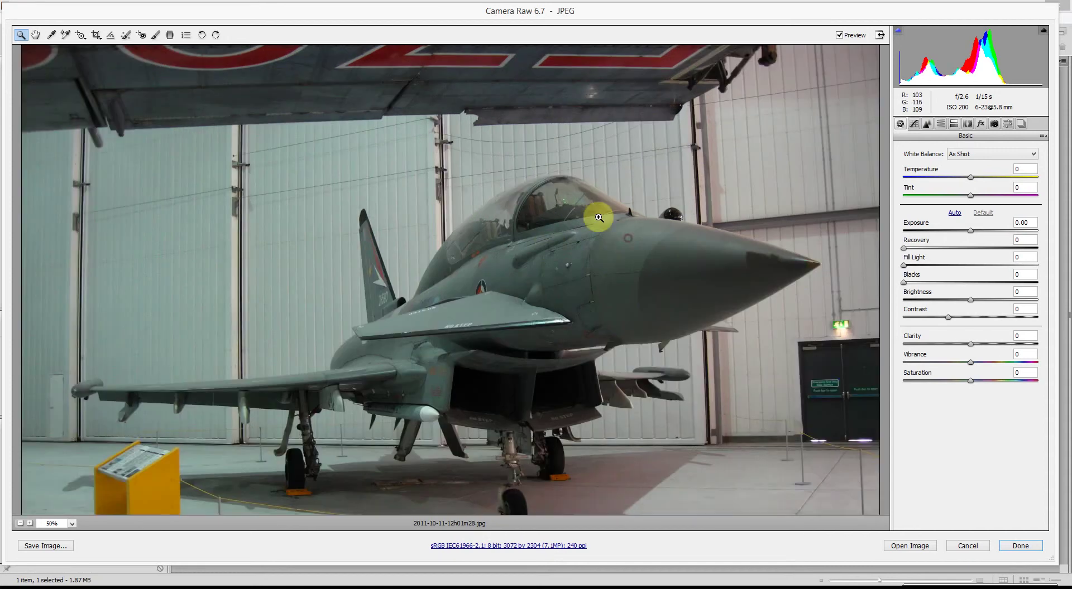
left_click(701, 282)
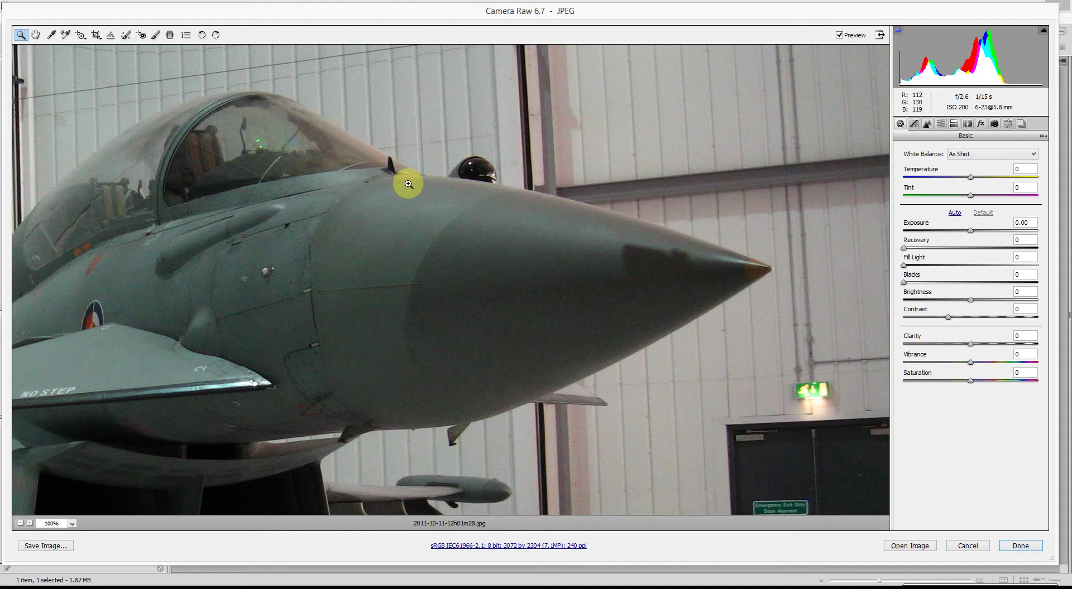
left_click(35, 35)
left_click_drag(500, 257, 598, 226)
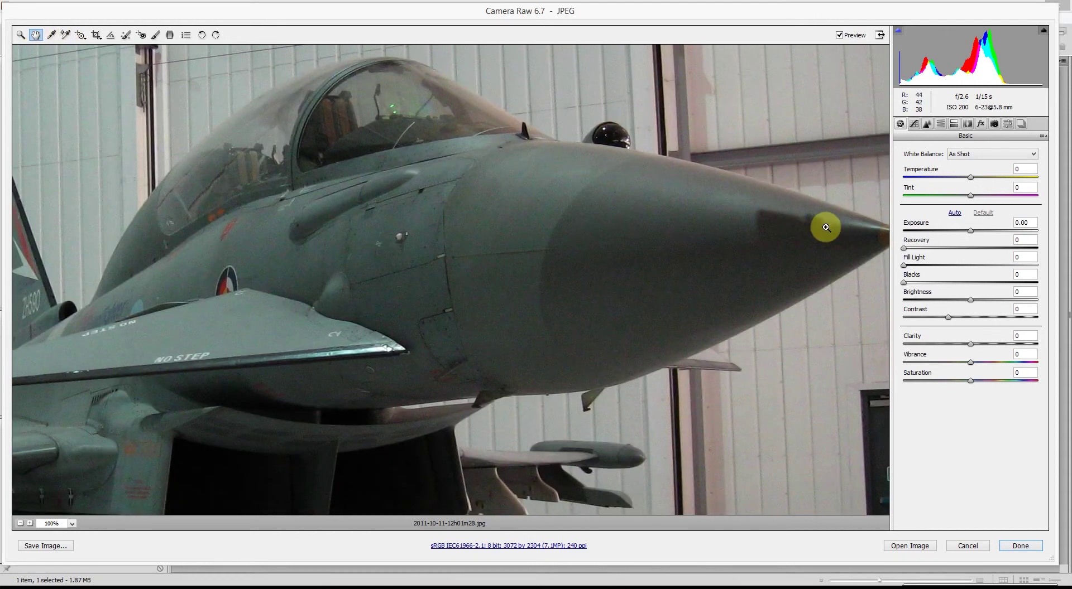
key("ctrl+0")
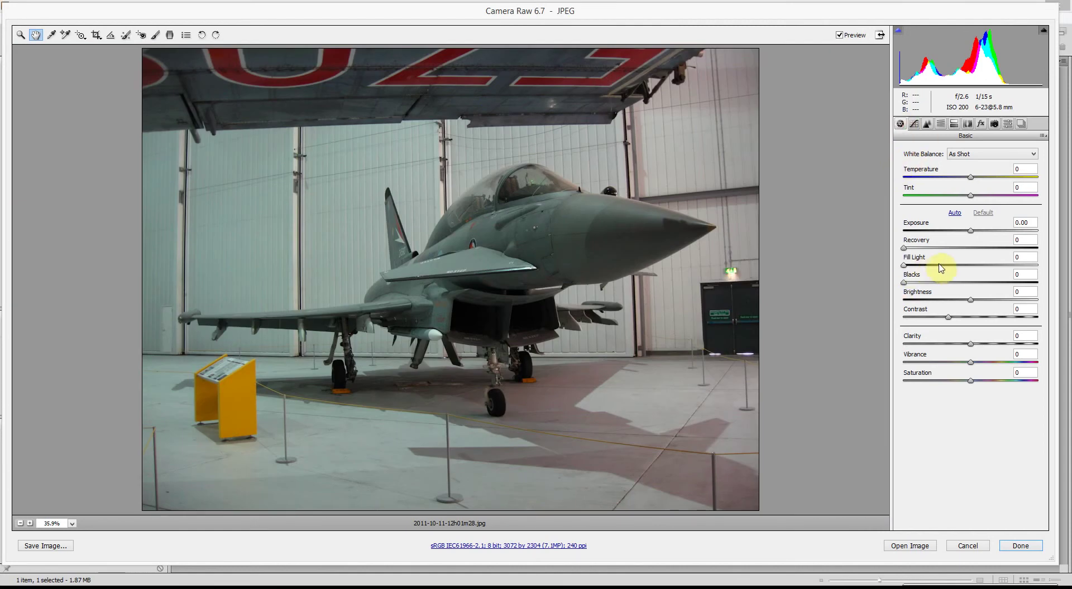
Step: Set Fill Light to 37, then zoom to 100% and pan to the jet's nose
left_click(972, 267)
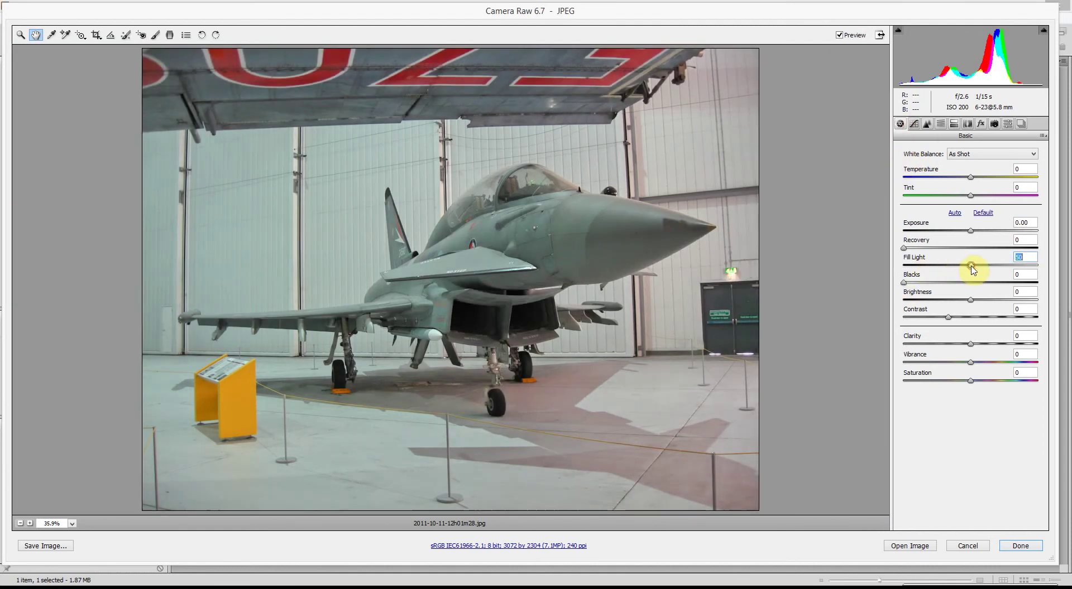
left_click_drag(962, 267, 939, 262)
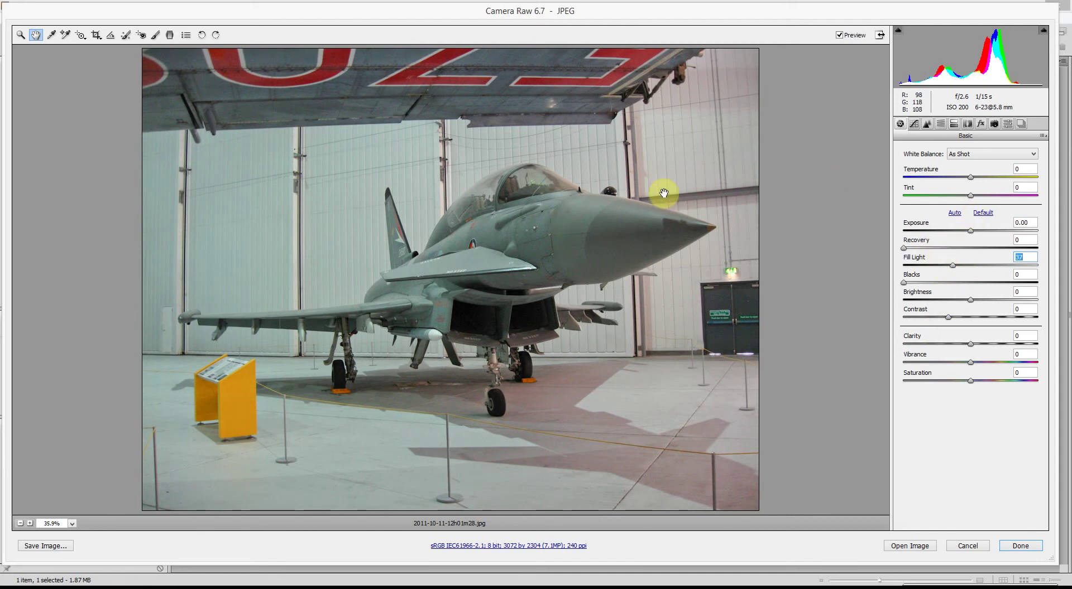
left_click(617, 220)
left_click(674, 205)
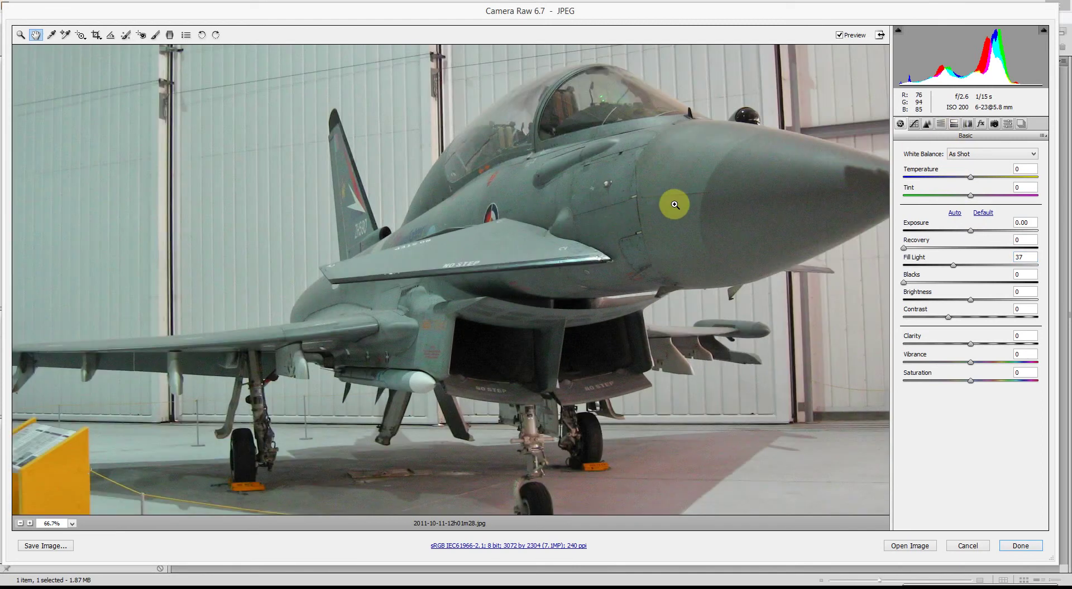
key("ctrl+plus")
left_click(35, 34)
left_click_drag(704, 215, 445, 190)
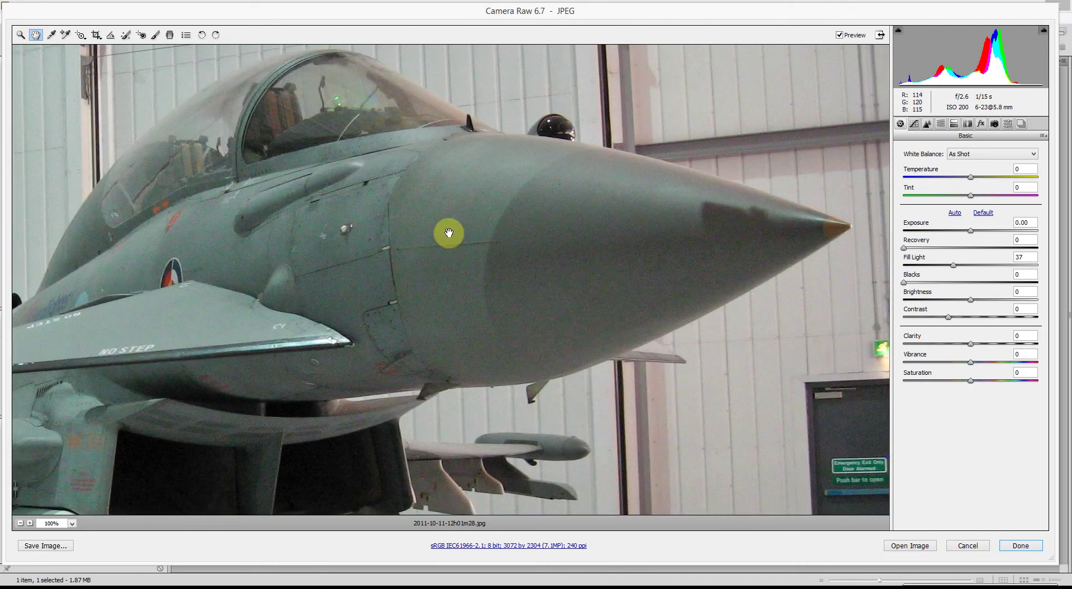
left_click_drag(481, 275, 510, 282)
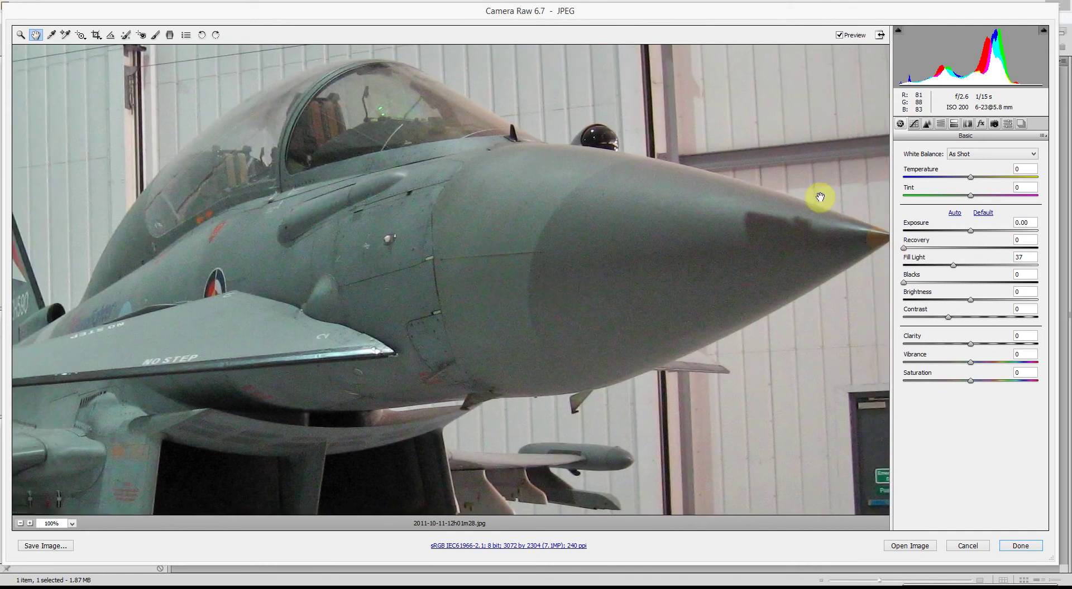
Step: In the Detail tab, raise Color noise reduction to its maximum of 100
left_click(926, 123)
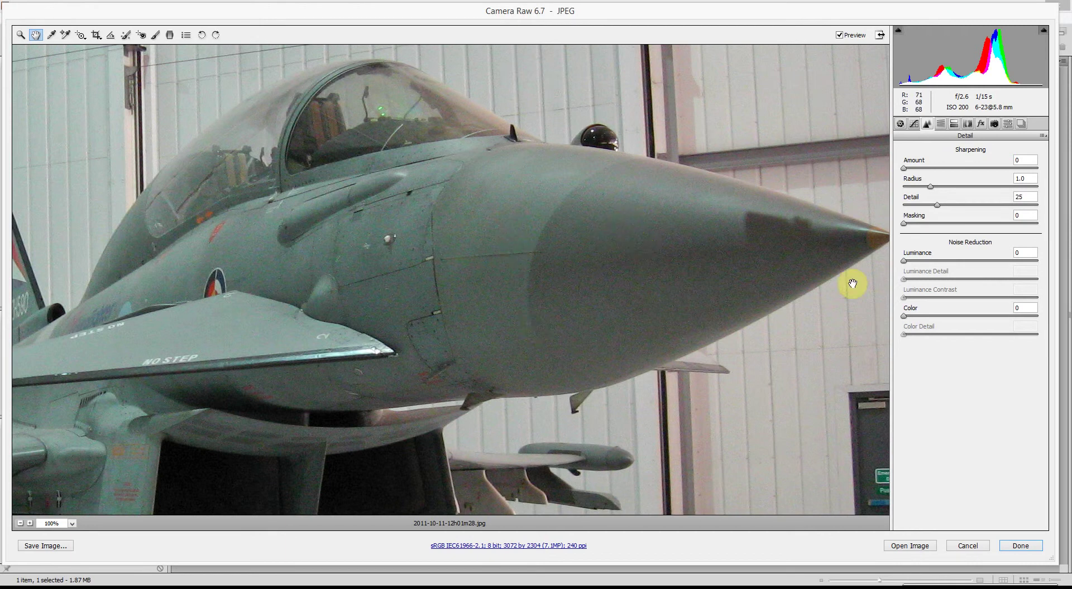
left_click(931, 316)
left_click_drag(931, 318, 931, 318)
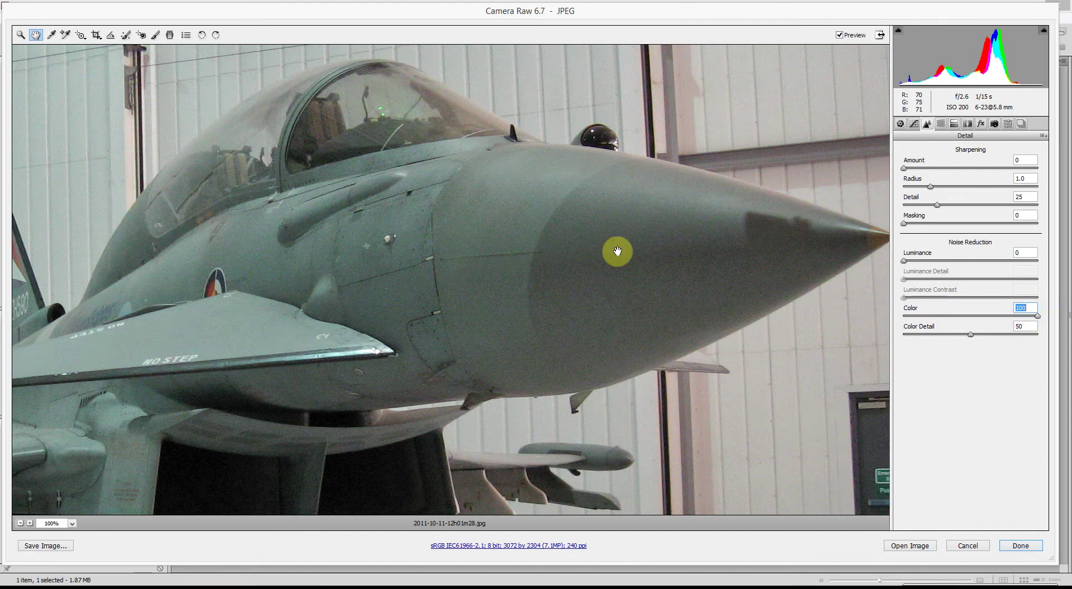
Step: Toggle Preview off and on, try Color Detail at 100 and 0, then set it to 51
left_click(839, 35)
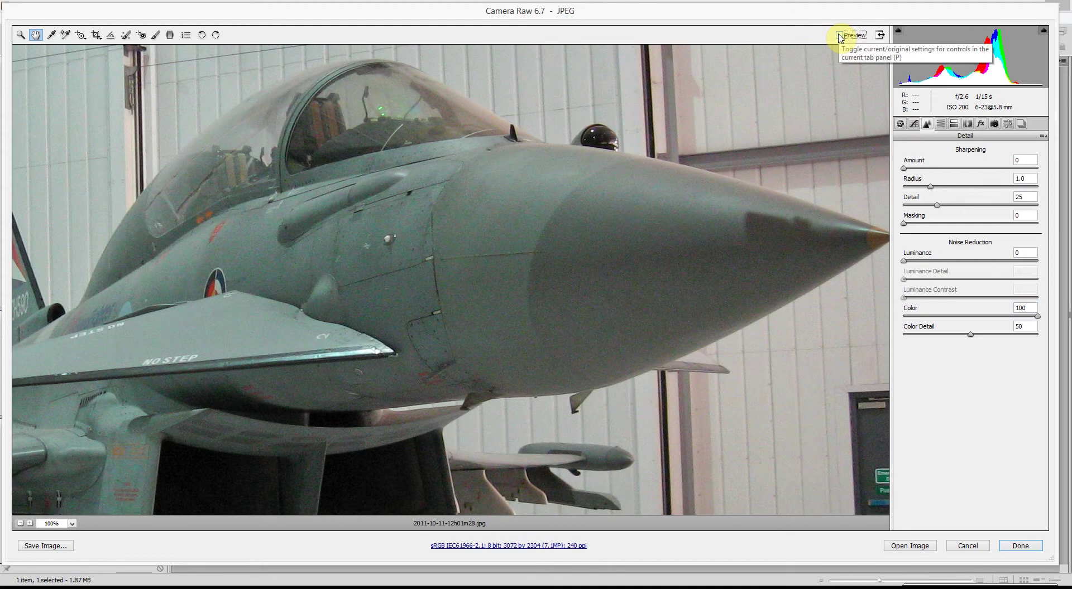
left_click(839, 35)
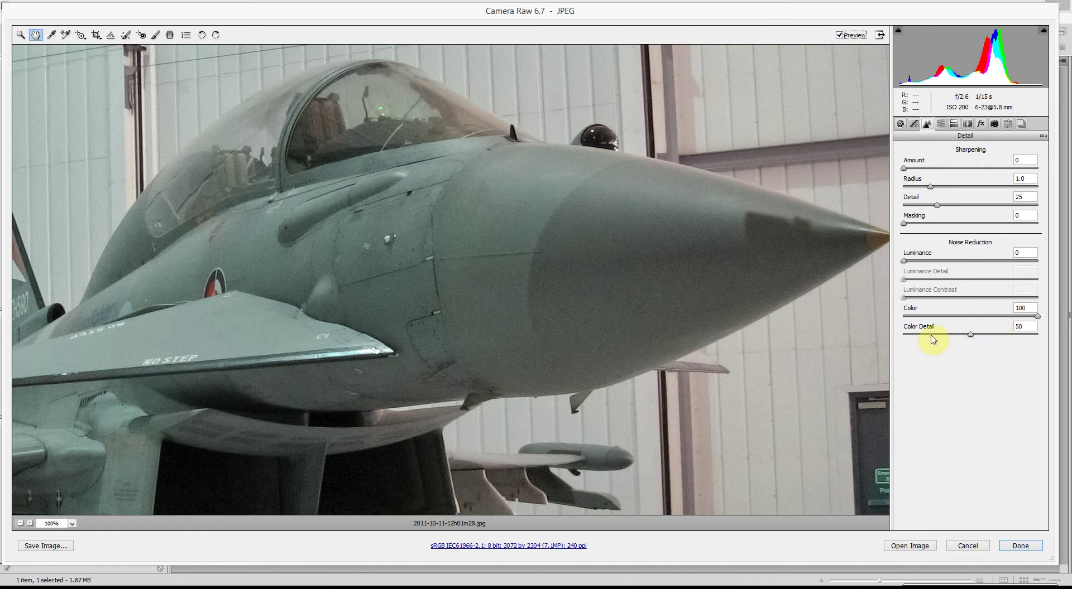
left_click_drag(974, 337, 1055, 335)
left_click_drag(946, 335, 892, 342)
left_click(970, 335)
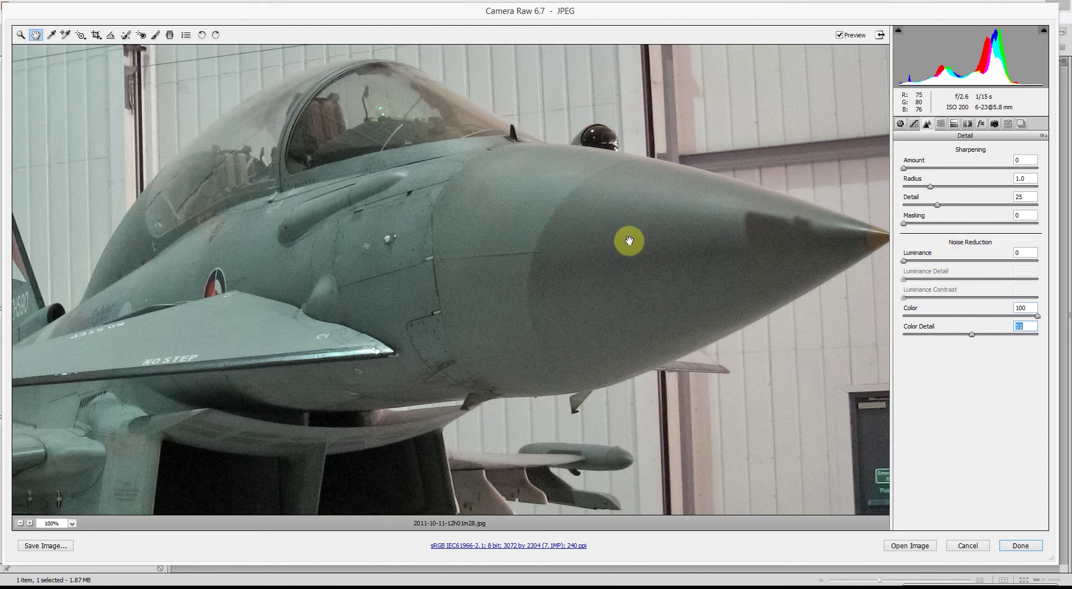
left_click_drag(637, 280, 598, 270)
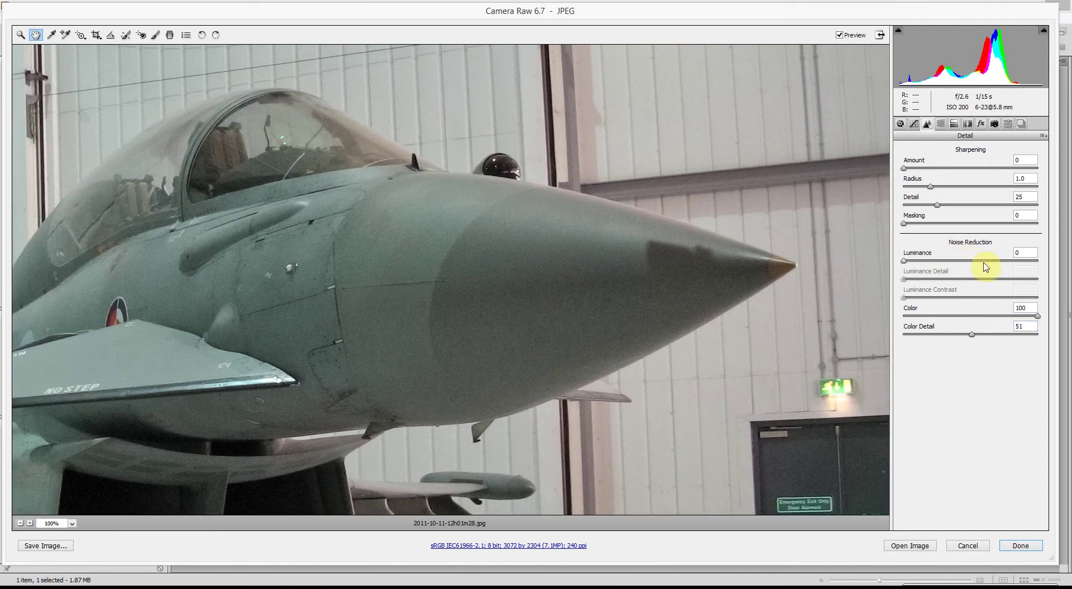
Step: Try Luminance noise reduction at 100, then lower it to 21 while inspecting the fuselage
left_click_drag(966, 266, 1047, 259)
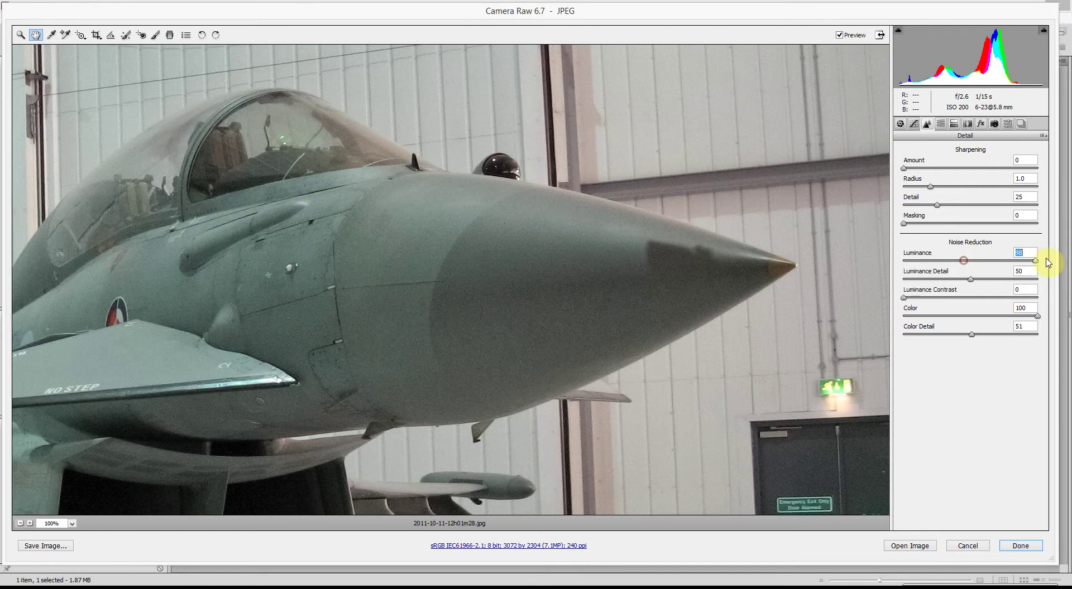
left_click_drag(560, 283, 555, 261)
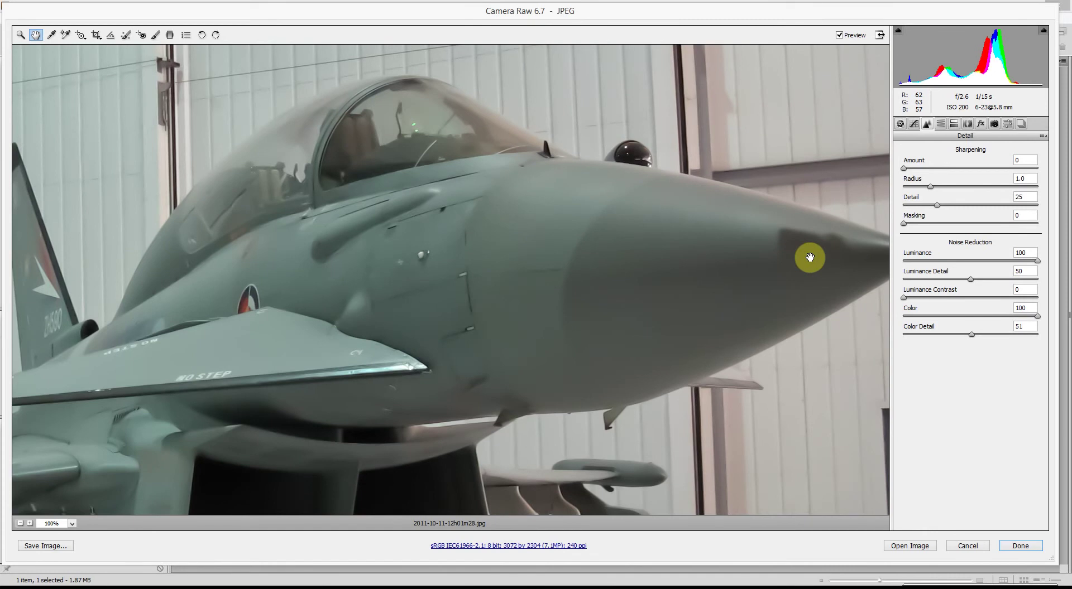
left_click_drag(720, 263, 646, 263)
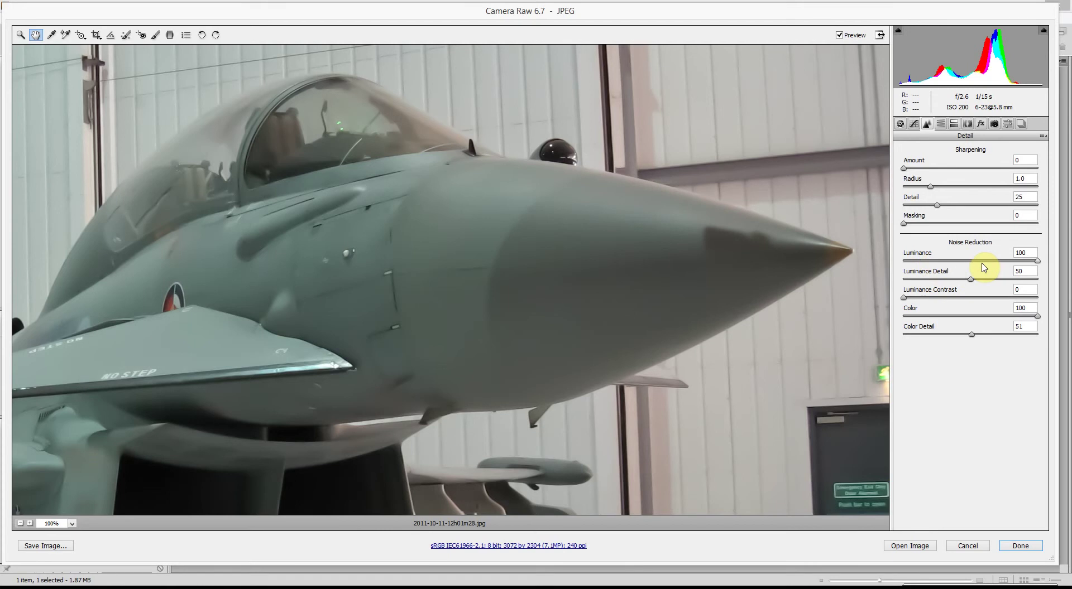
left_click(920, 262)
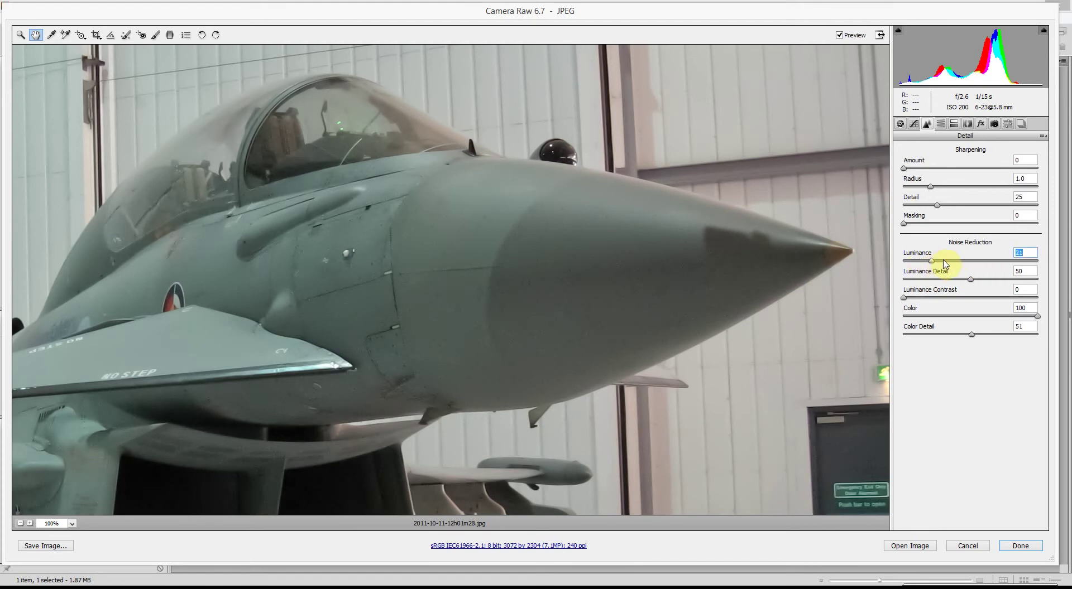
left_click_drag(455, 256, 653, 242)
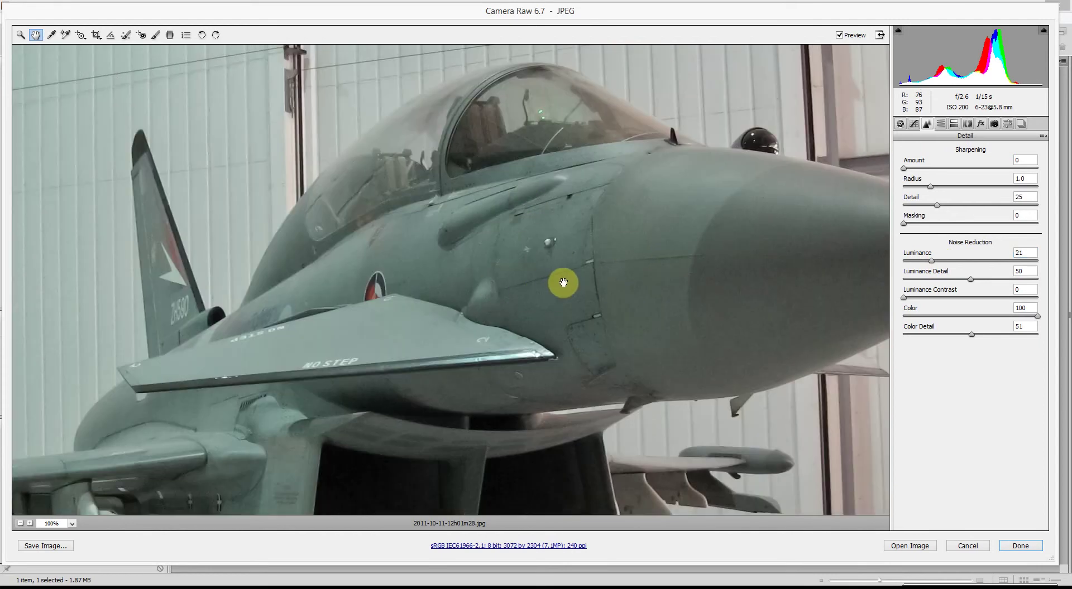
left_click_drag(690, 274, 552, 291)
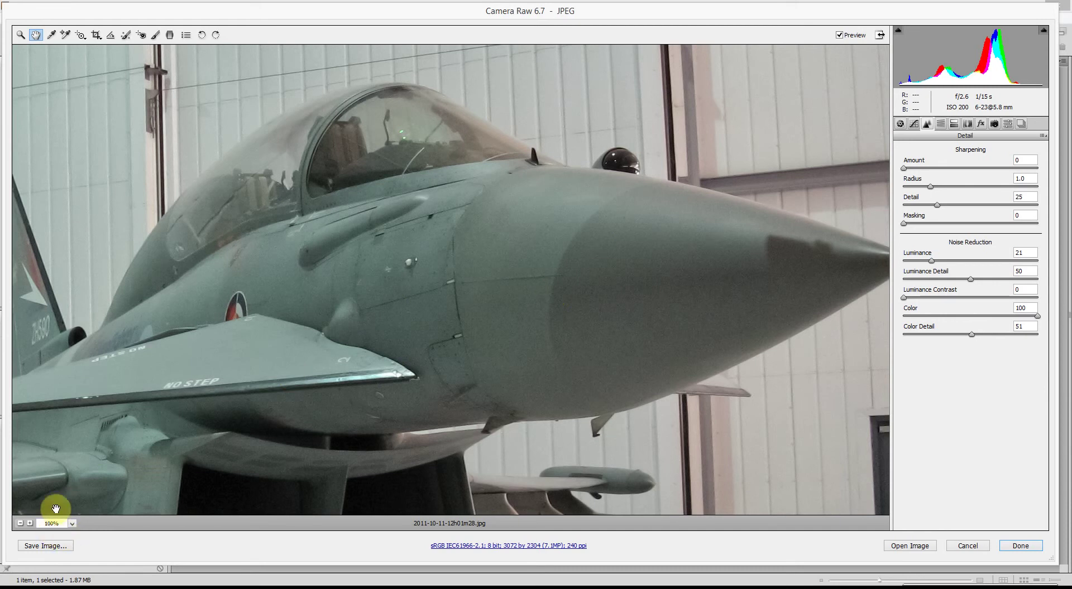
left_click_drag(668, 256, 501, 328)
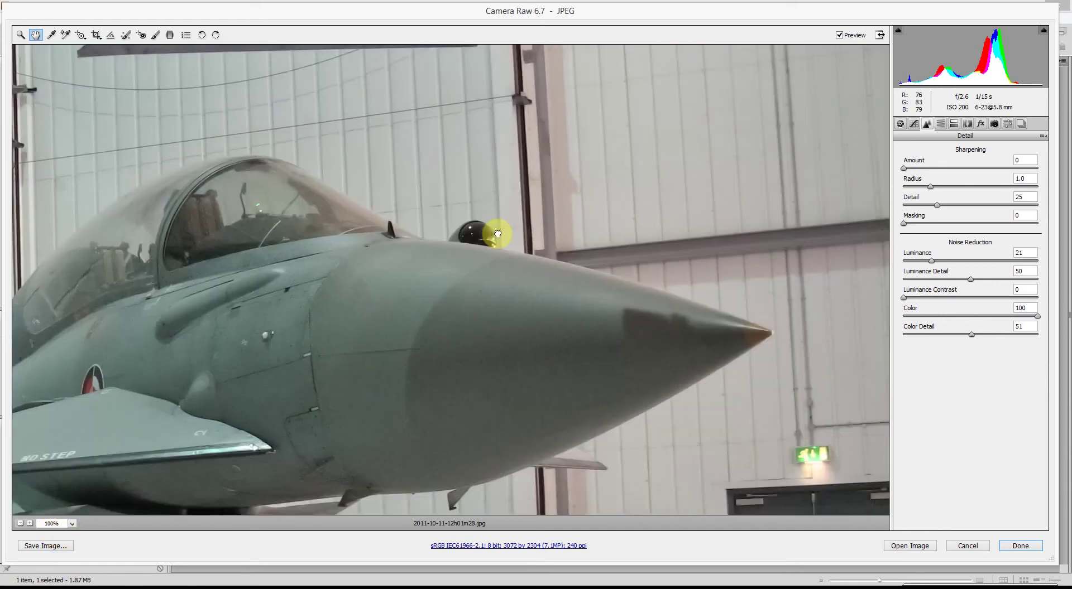
left_click_drag(498, 235, 715, 219)
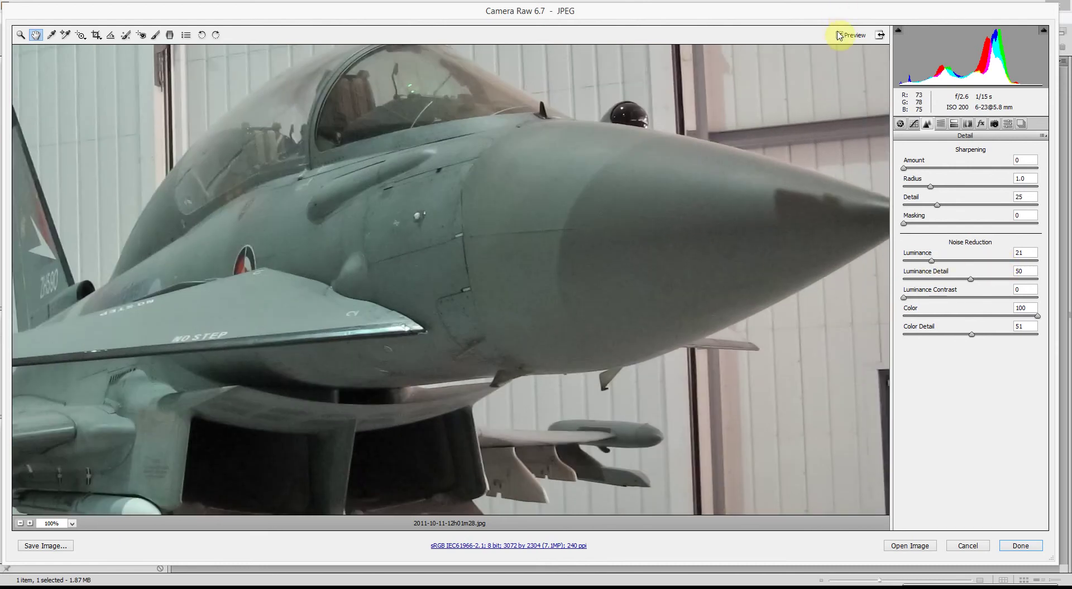
Step: Toggle Preview to compare the noise-reduced photo with the original
left_click(837, 36)
left_click(839, 35)
left_click(838, 35)
left_click_drag(712, 242, 708, 245)
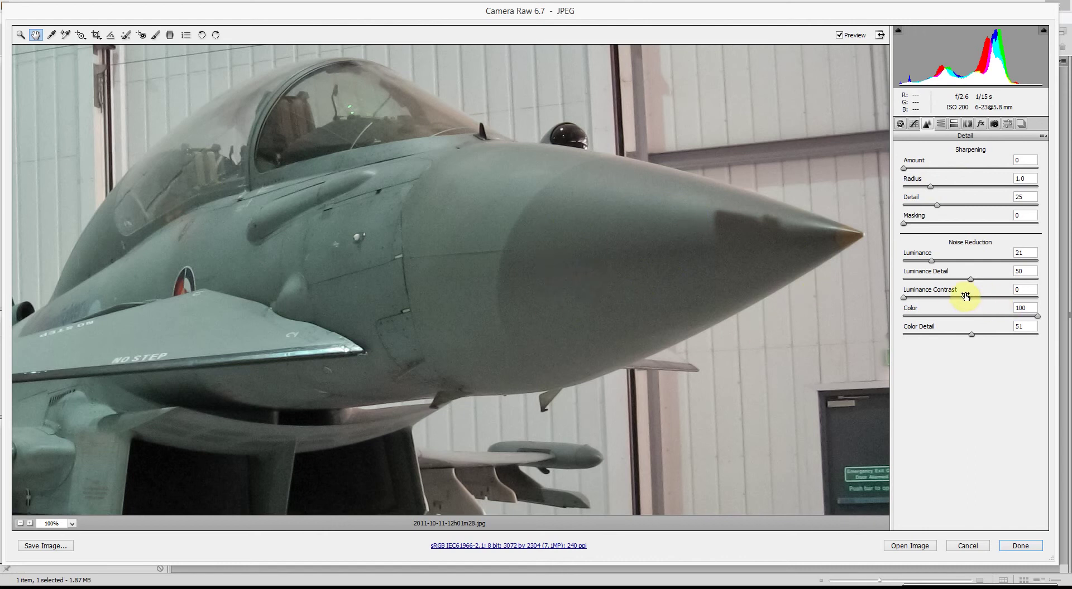
Step: Set Luminance to 51, try Luminance Detail at 100, then lower it to 25
left_click(972, 261)
left_click_drag(630, 273, 885, 283)
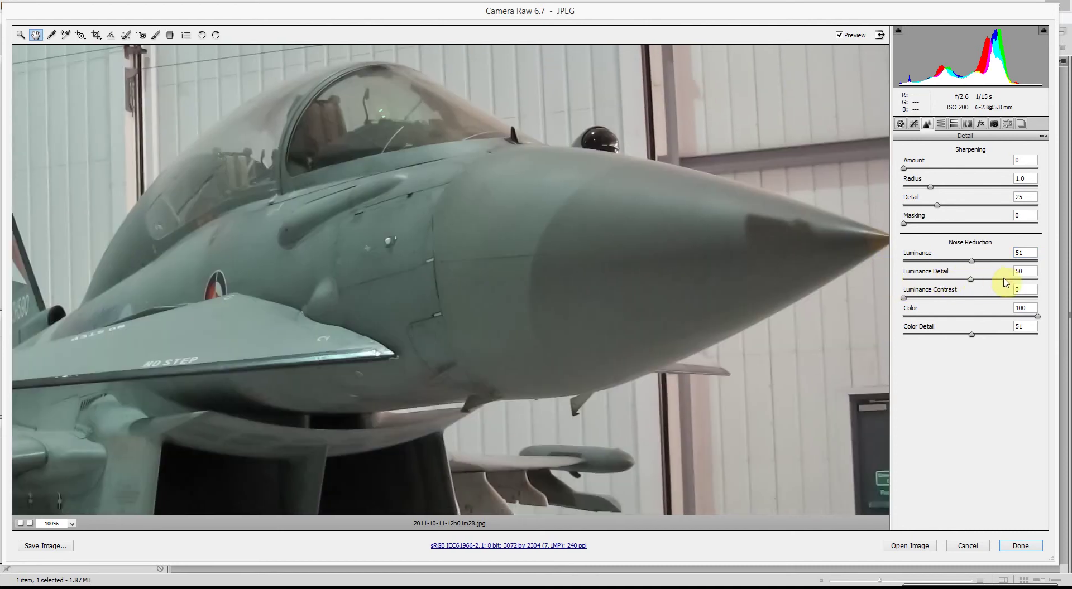
left_click_drag(1003, 280, 1050, 278)
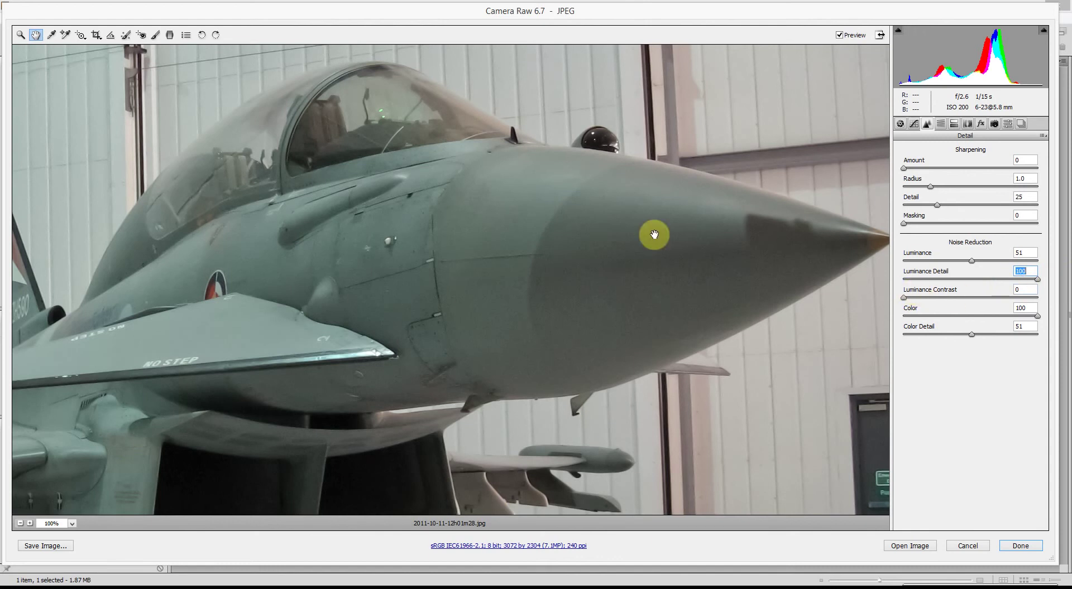
left_click(641, 283)
left_click_drag(583, 292, 461, 309)
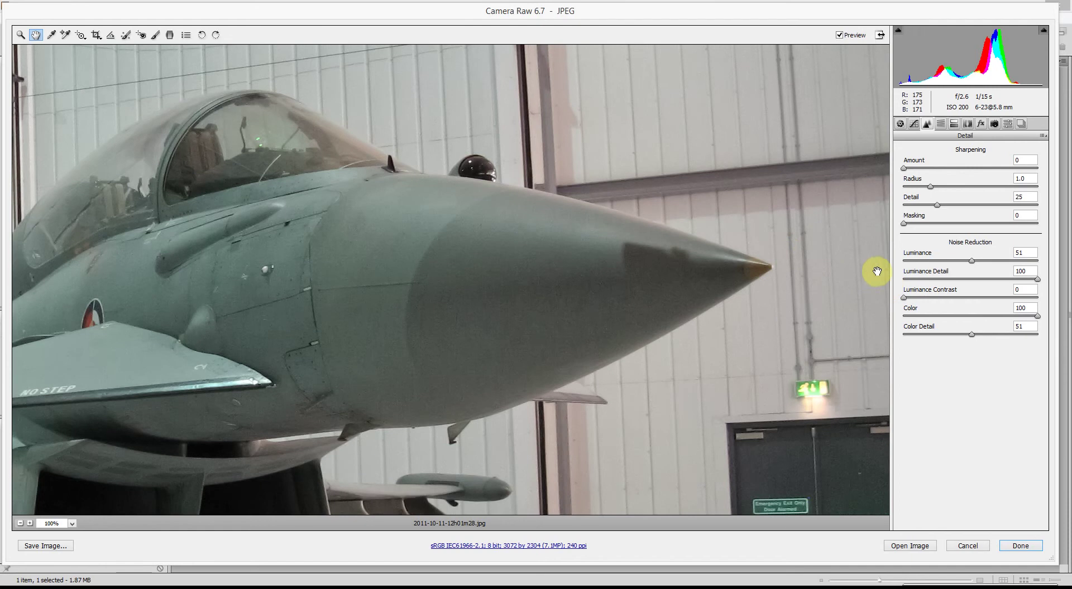
left_click(839, 35)
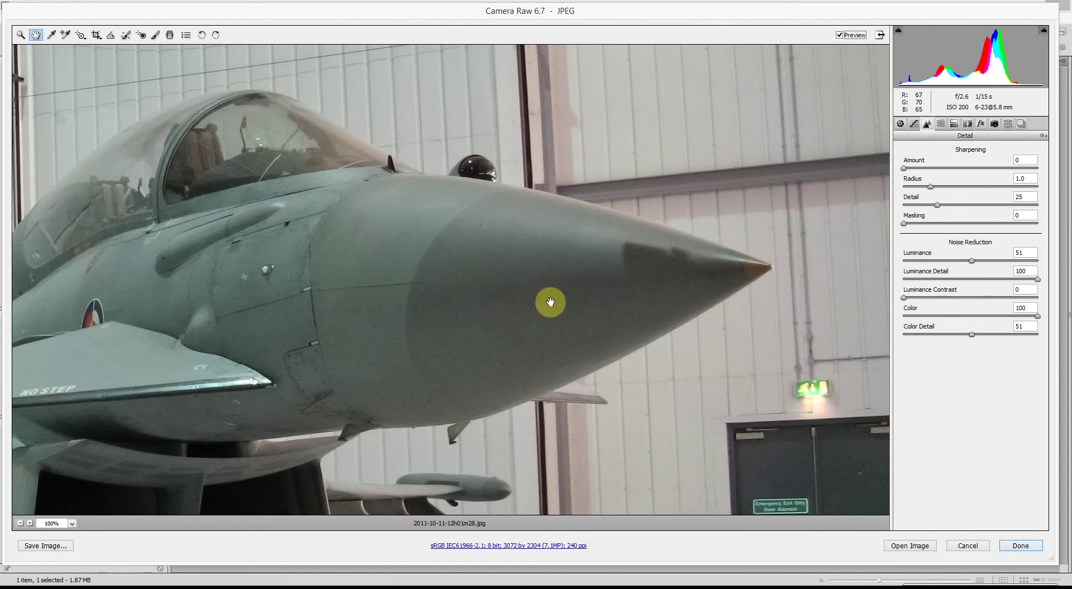
left_click(975, 280)
Step: Set Sharpening Amount to 63 and check the sharpened nose and cockpit
left_click_drag(326, 259, 582, 203)
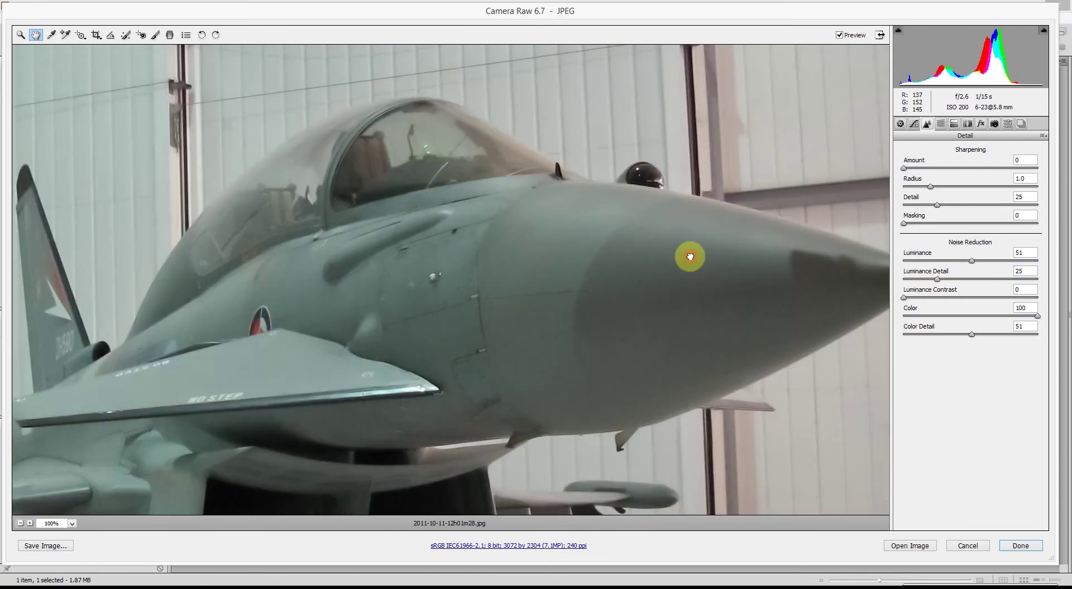
left_click_drag(725, 223, 610, 224)
left_click(960, 168)
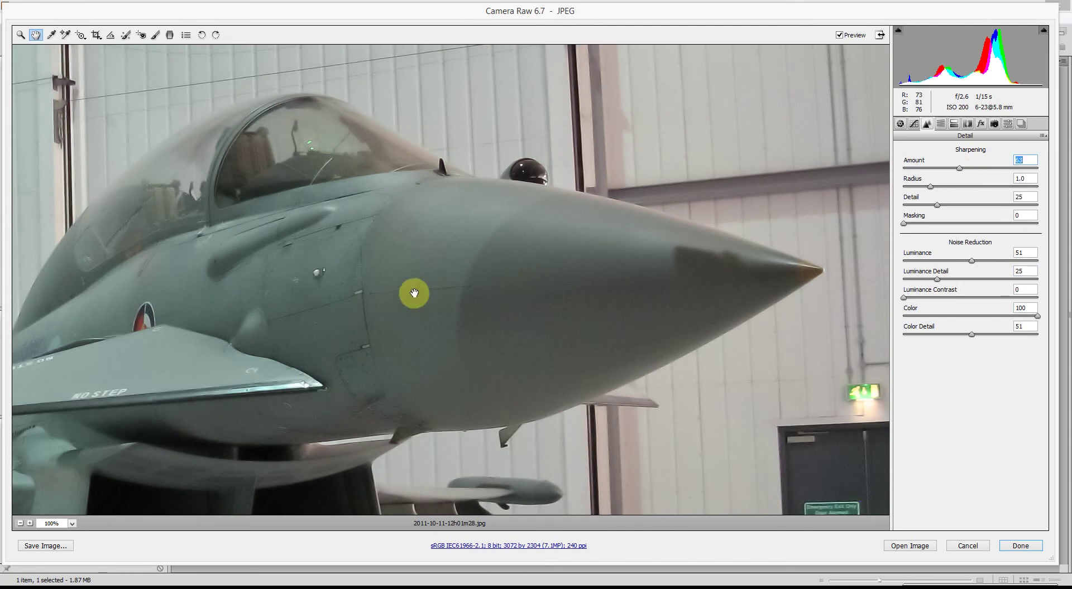
left_click_drag(486, 266, 576, 240)
left_click_drag(677, 262, 751, 208)
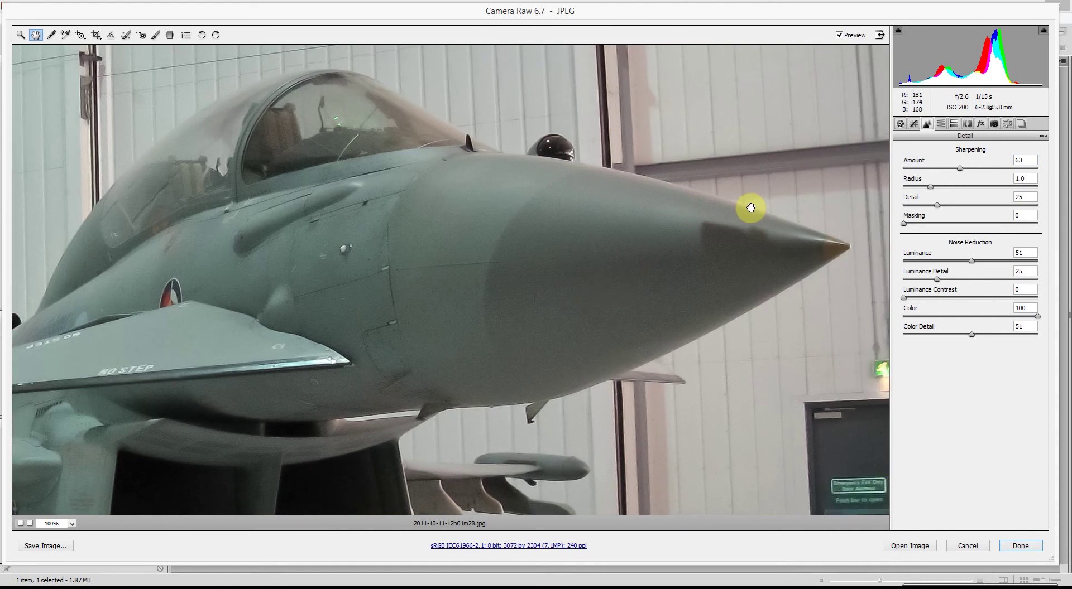
left_click_drag(615, 248, 701, 286)
left_click_drag(732, 185, 676, 179)
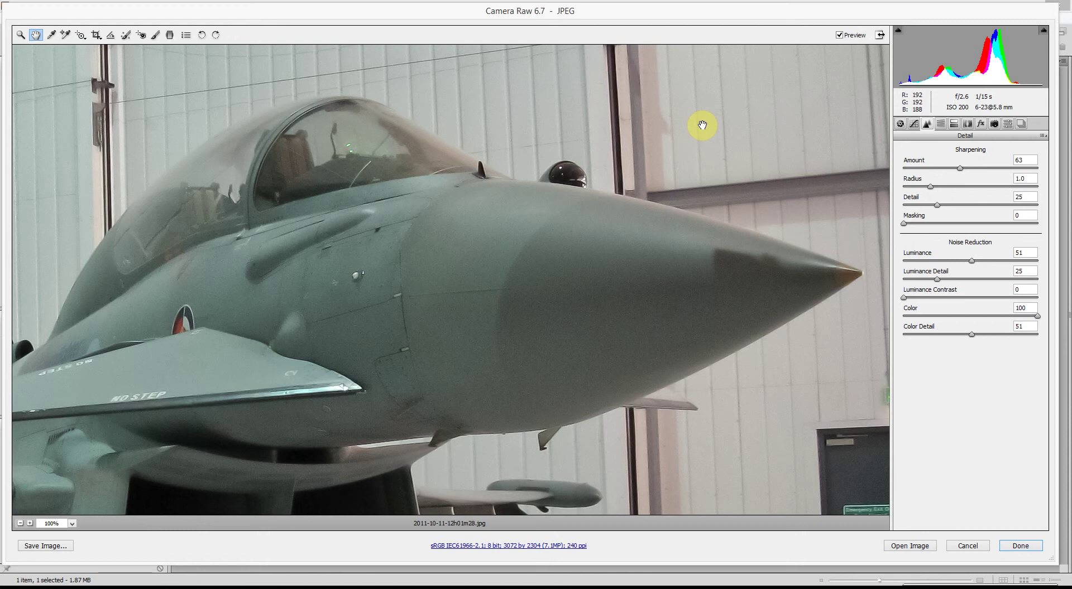
left_click_drag(578, 326, 512, 309)
left_click_drag(679, 292, 688, 311)
left_click_drag(321, 241, 481, 303)
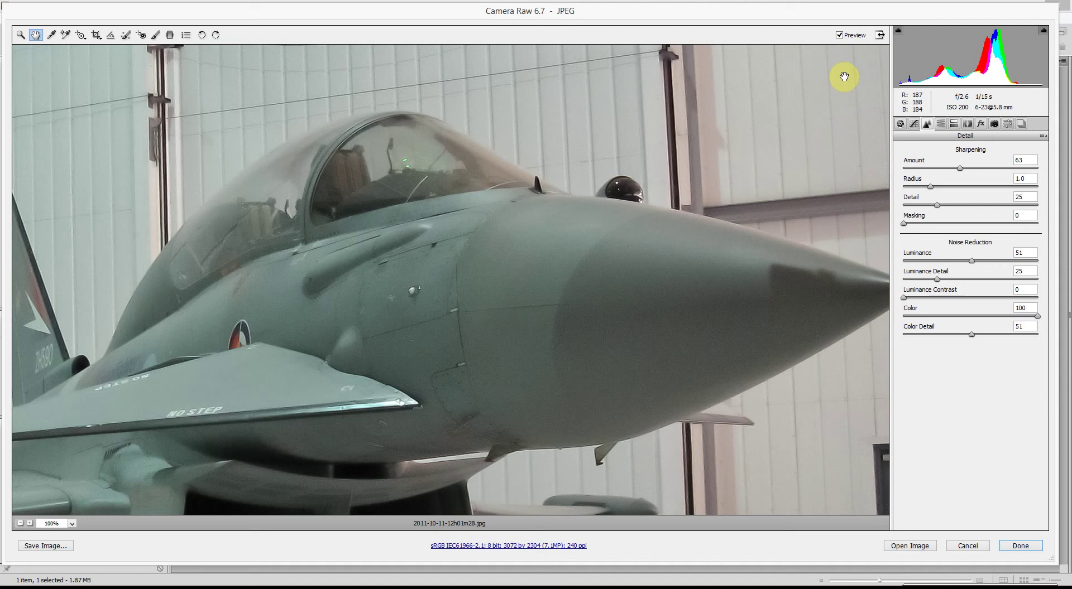
Step: Toggle Preview against the original, fit the whole photo with Ctrl+0, and compare again
left_click(838, 35)
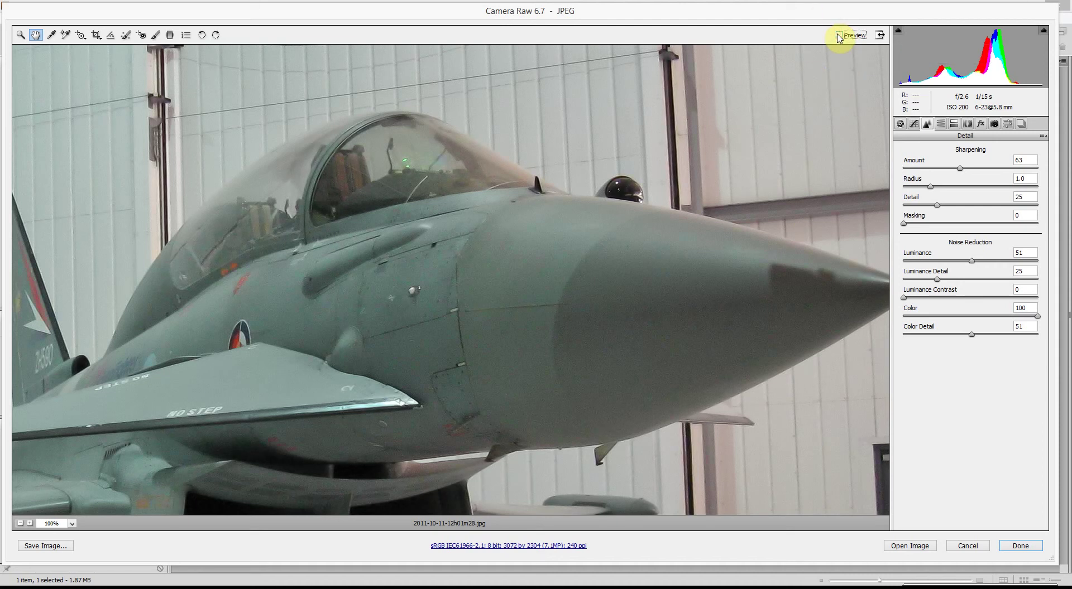
left_click(840, 35)
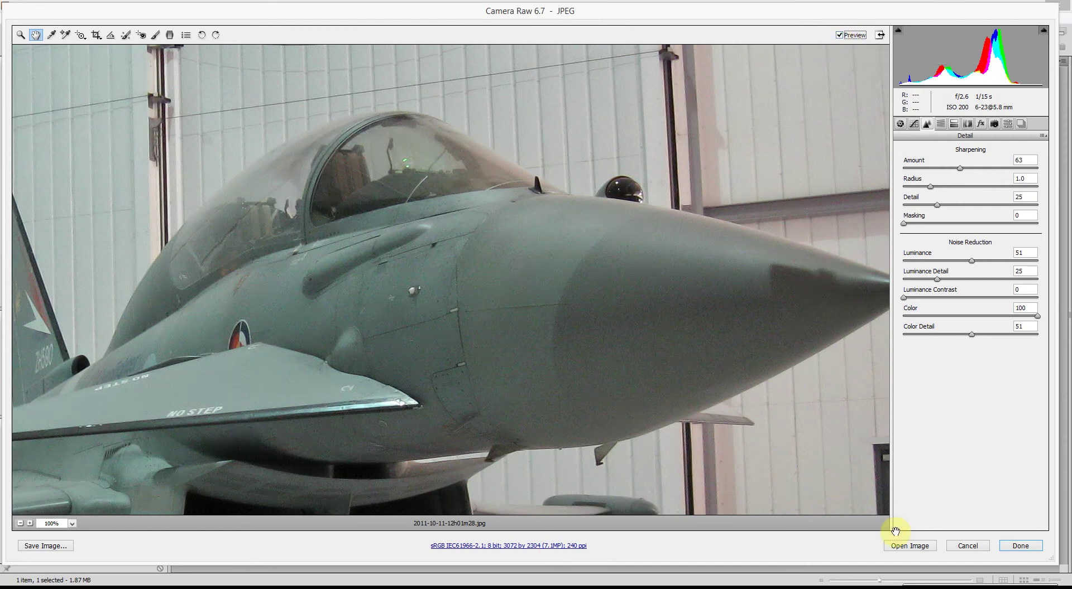
key("ctrl+0")
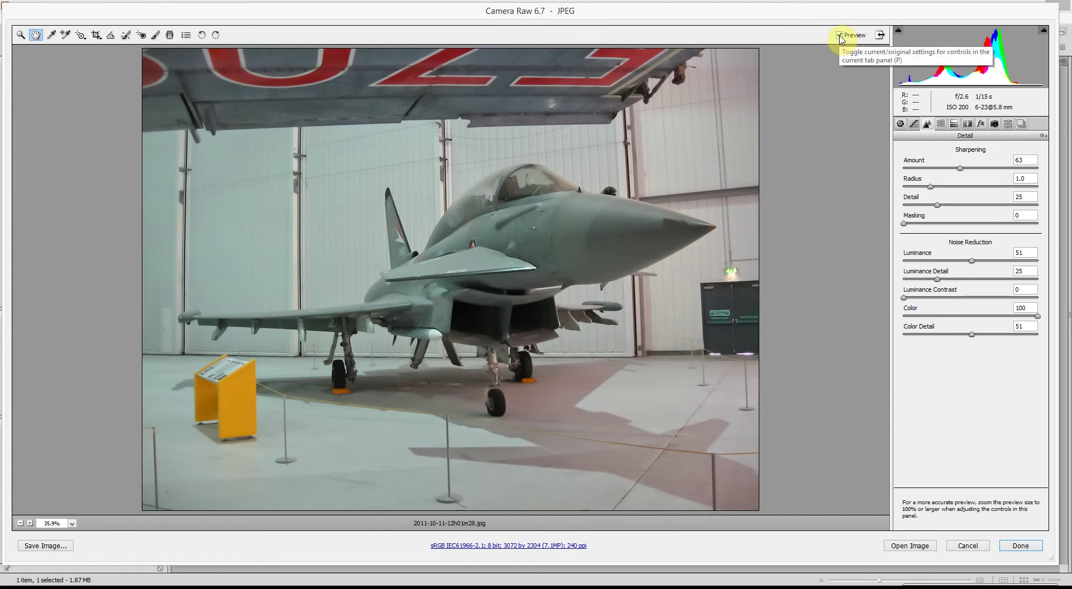
left_click(839, 35)
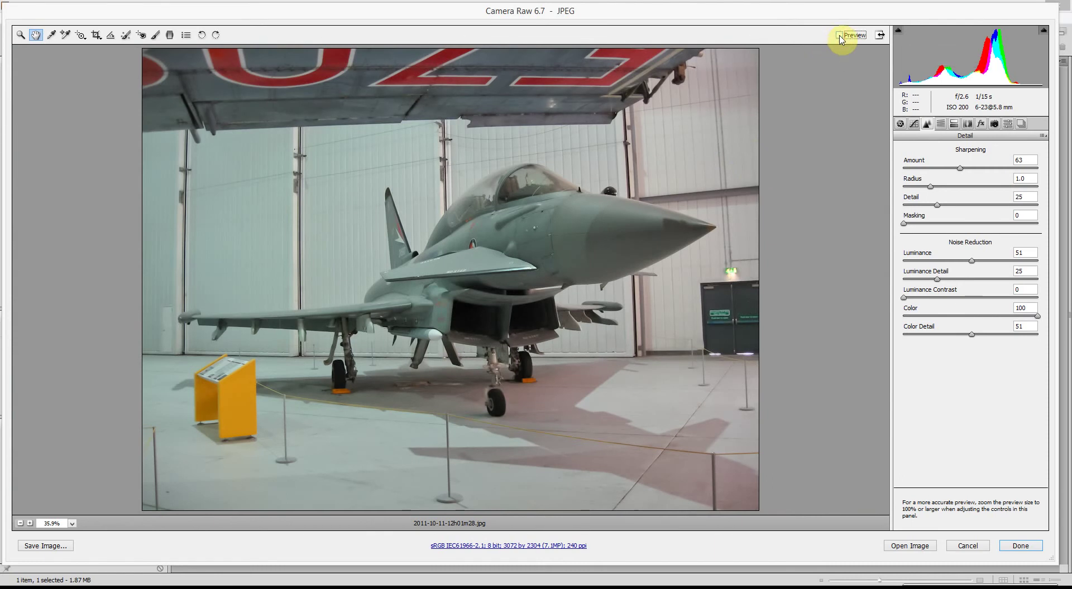
left_click(839, 36)
left_click(839, 35)
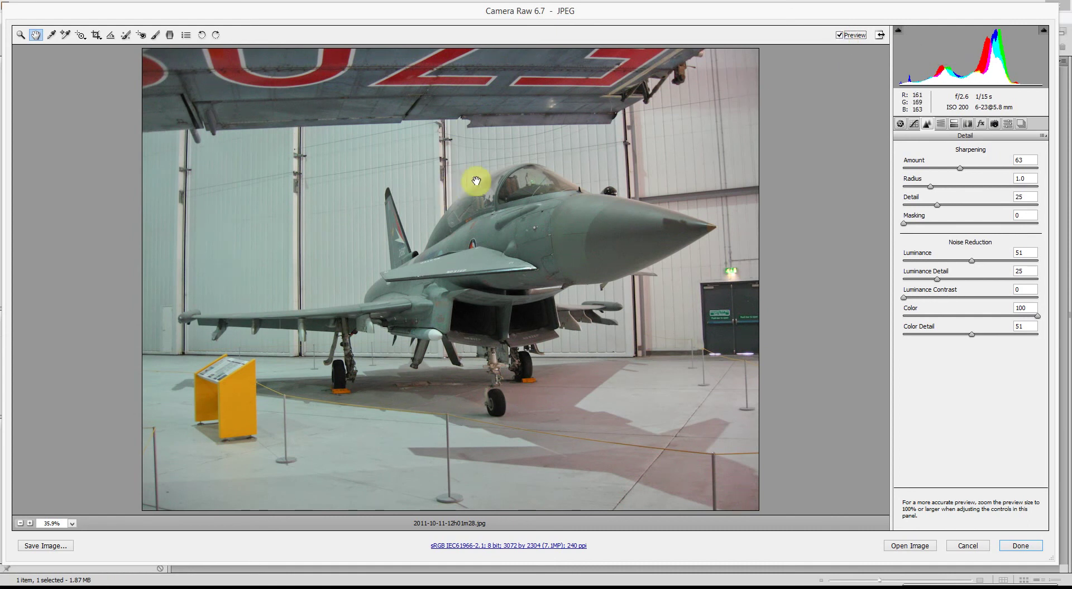